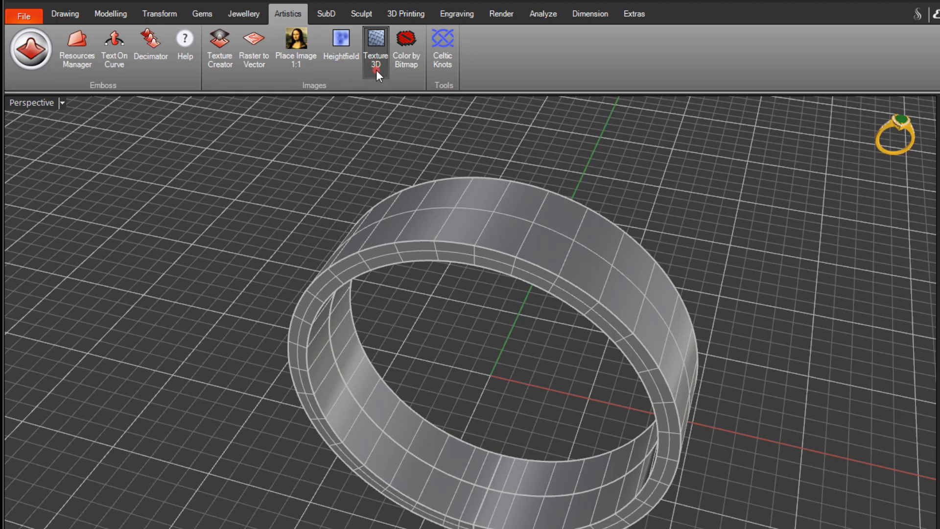
Start the Texture 3D command and choose the ring band's outer surface as its target
left_click(376, 69)
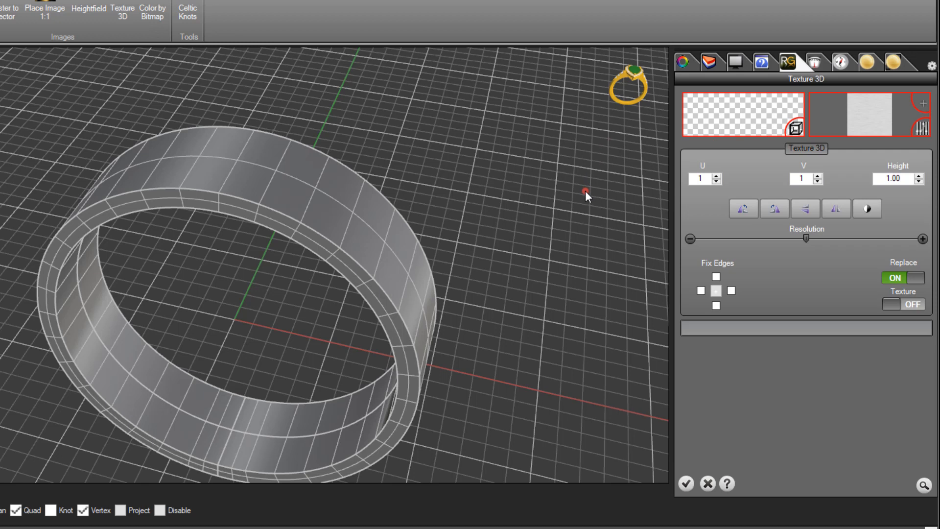
left_click(794, 127)
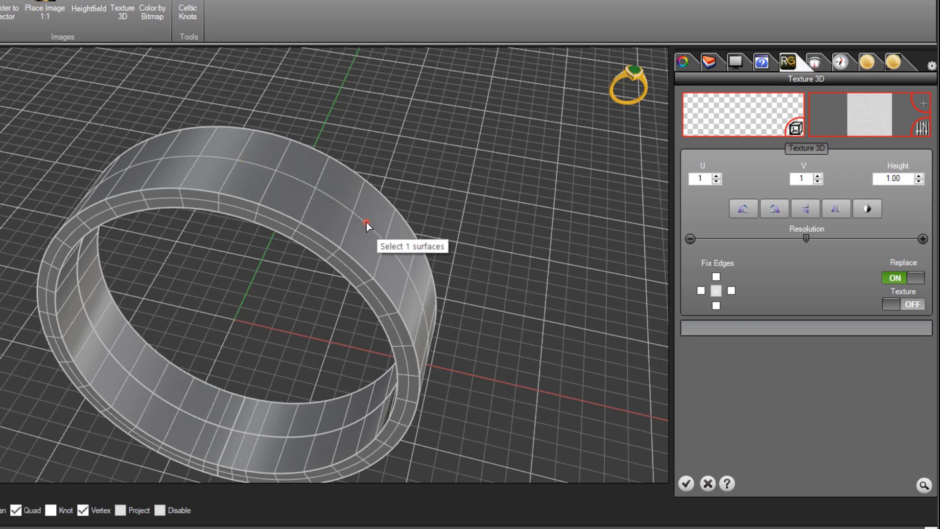
left_click(349, 210)
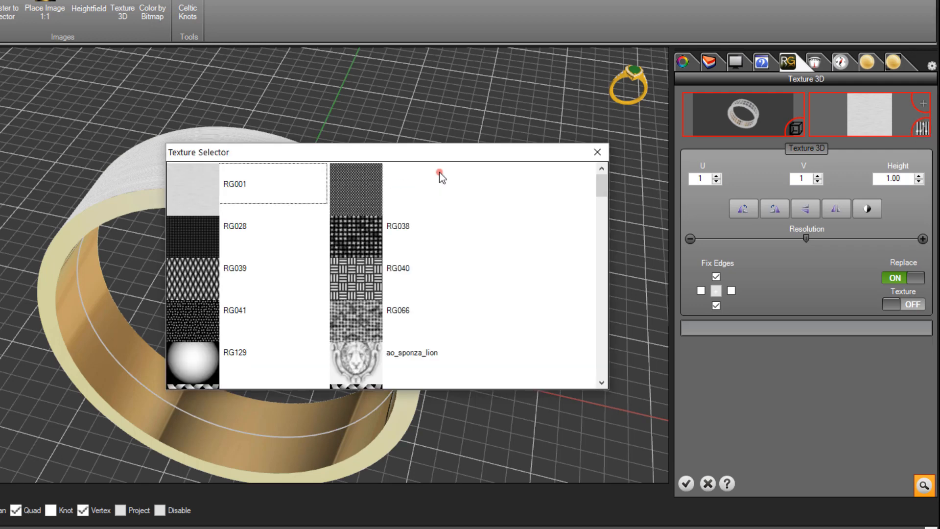
Choose the RG015 wavy-line texture for the ring's outer surface from the texture library
left_click_drag(439, 155, 425, 130)
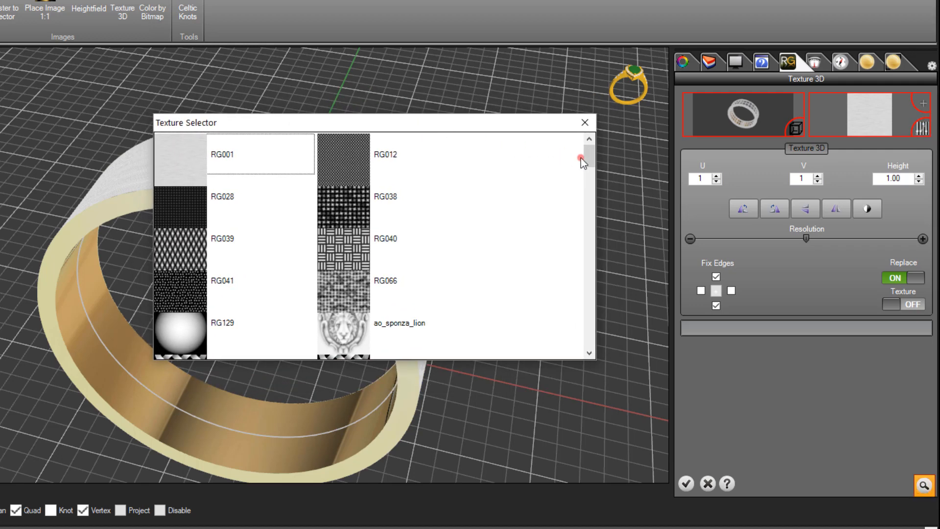
left_click_drag(588, 155, 575, 211)
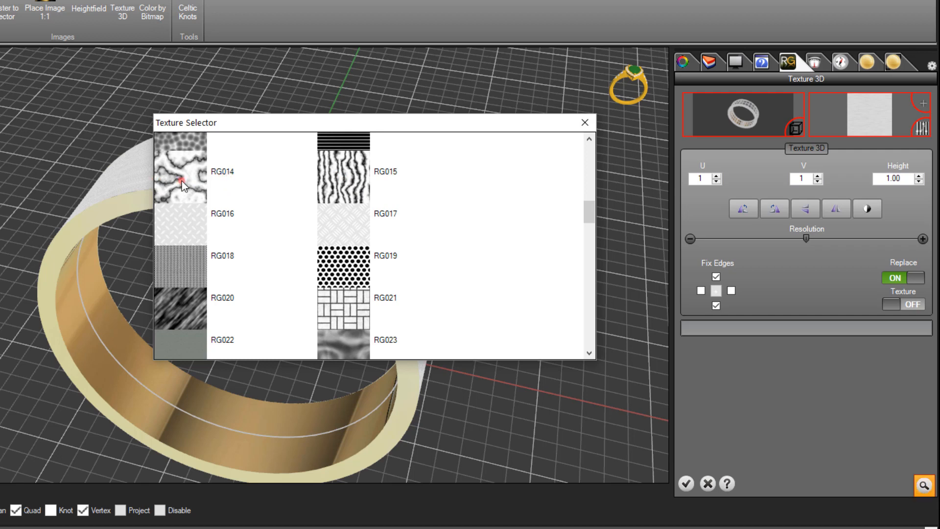
left_click(352, 185)
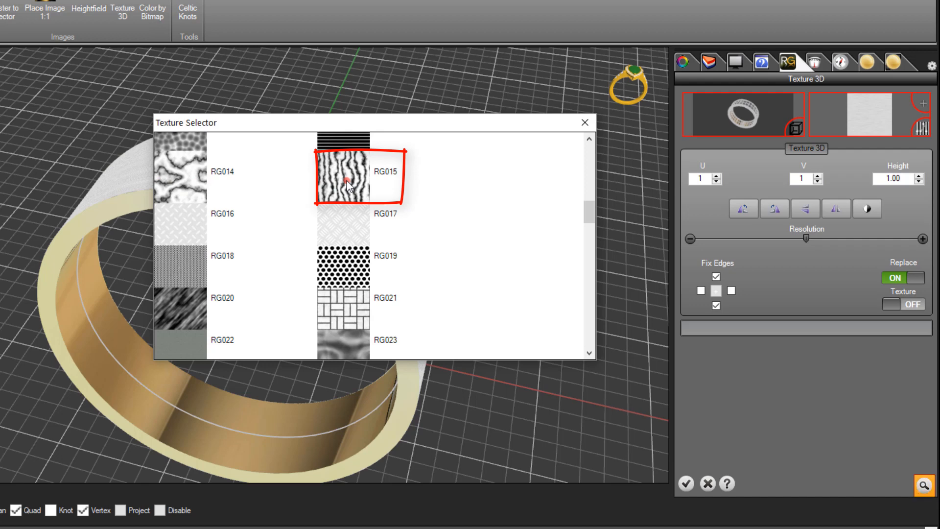
double_click(346, 181)
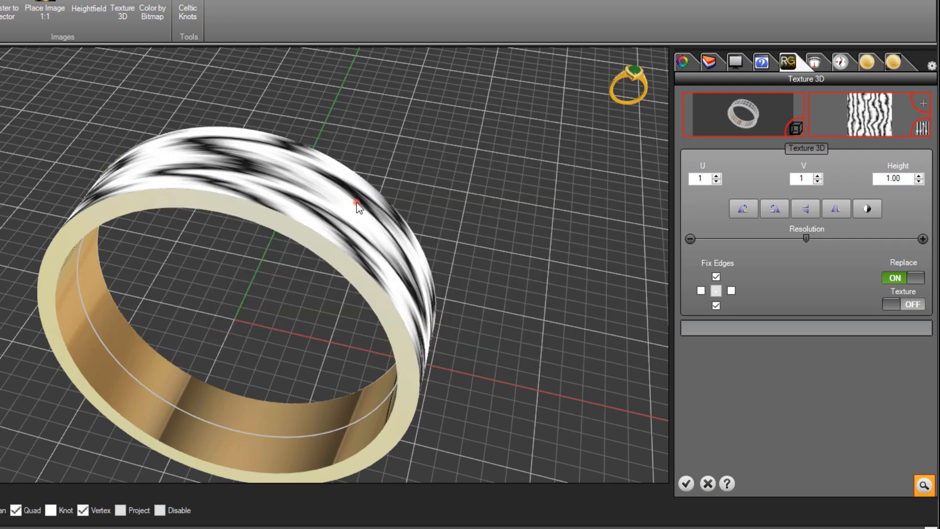
Set the texture's U repetition to 4 around the ring band
right_click_drag(403, 175, 384, 215)
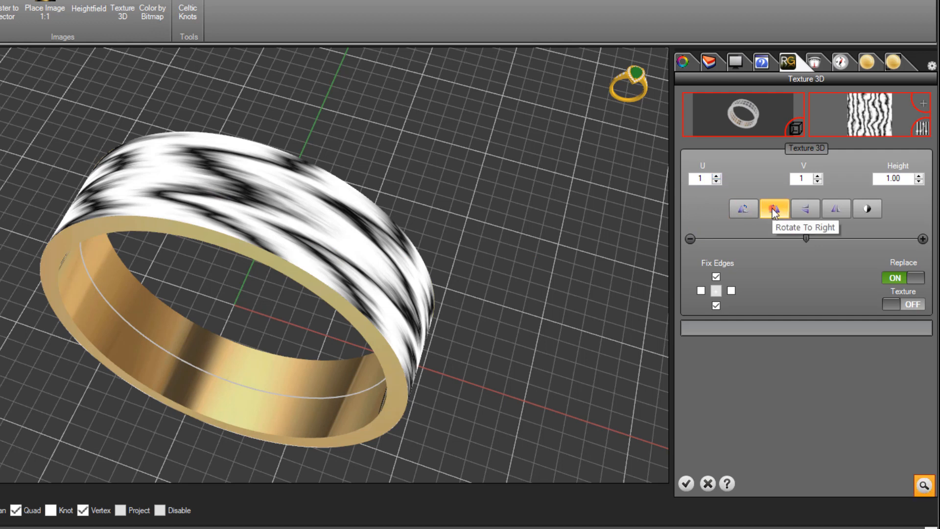
left_click(717, 176)
left_click(716, 176)
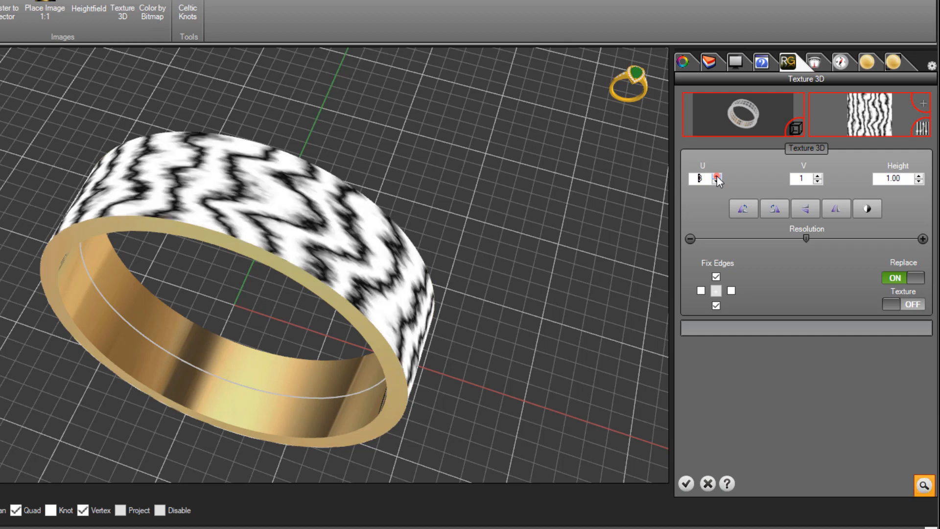
left_click(717, 177)
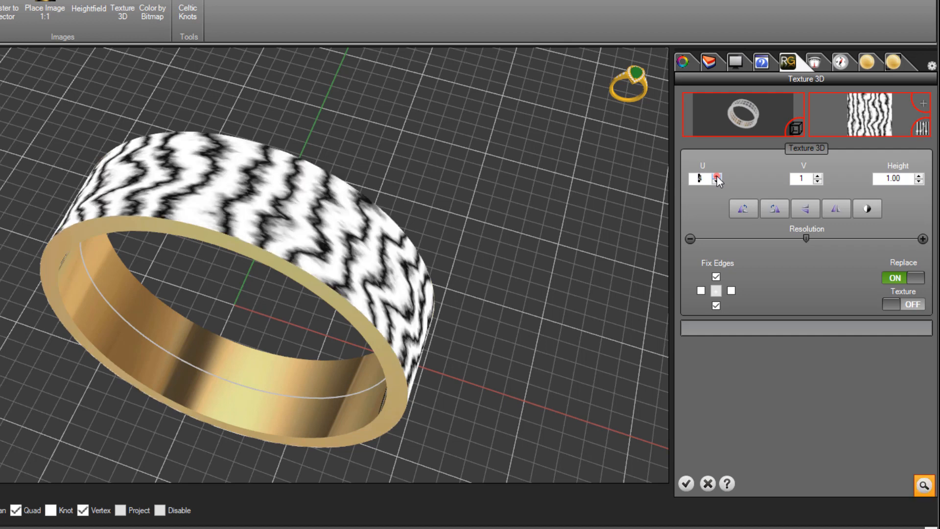
left_click(717, 176)
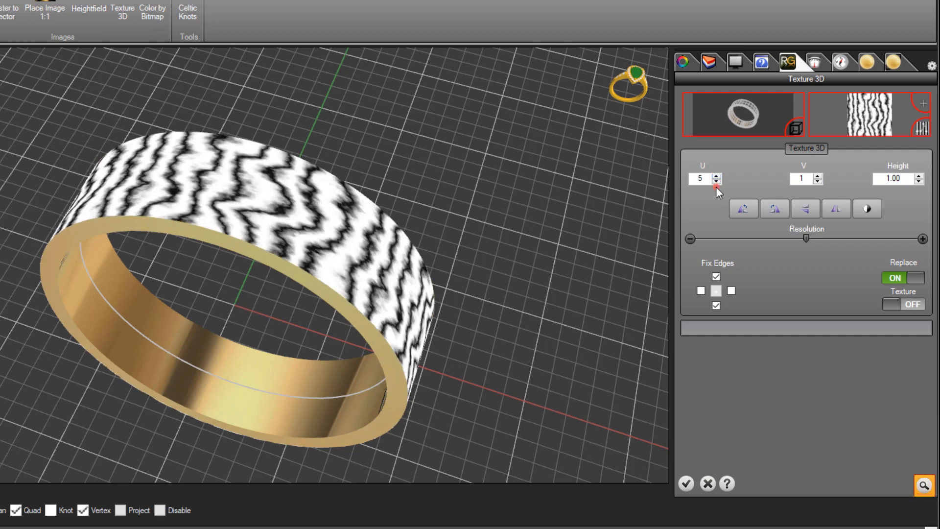
left_click(717, 182)
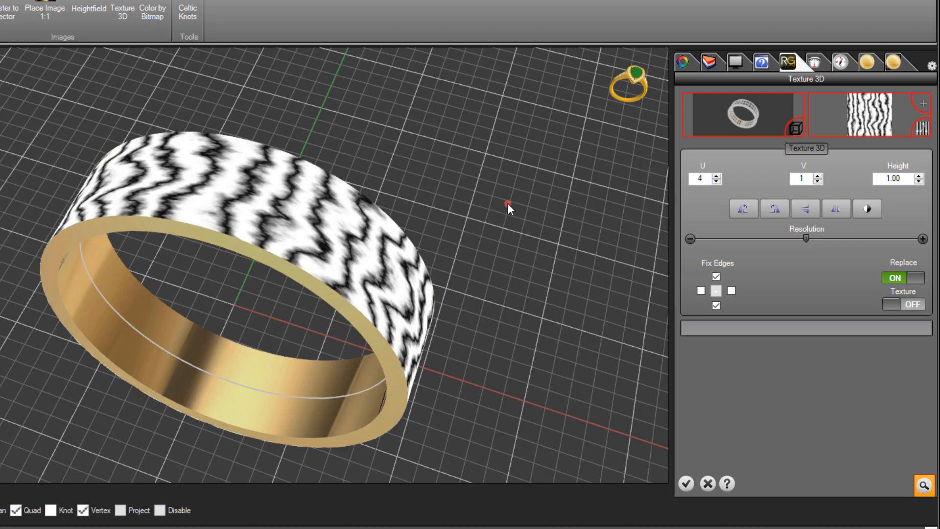
Try a U repetition of 6 for the texture and return it to 4
mouse_move(497, 252)
right_mouse_down()
mouse_move(413, 141)
mouse_move(511, 255)
right_mouse_up()
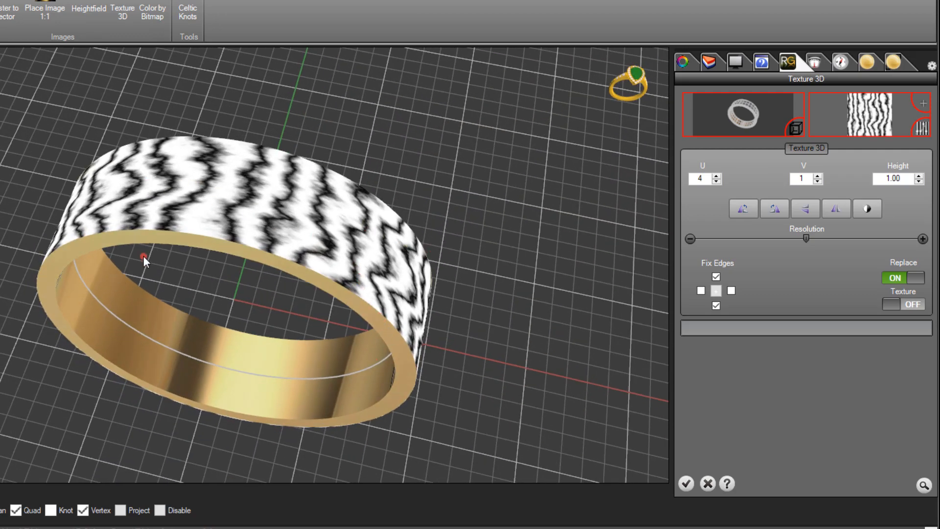
left_click(717, 176)
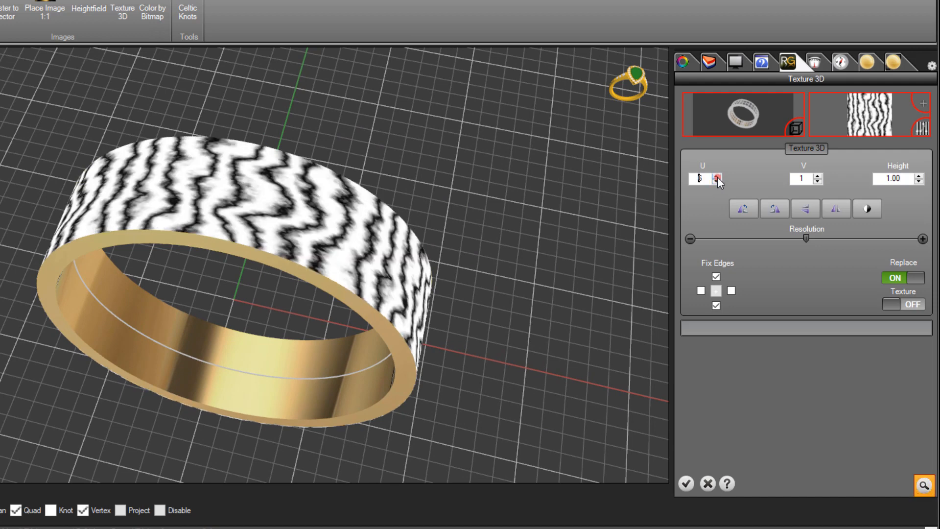
left_click(717, 177)
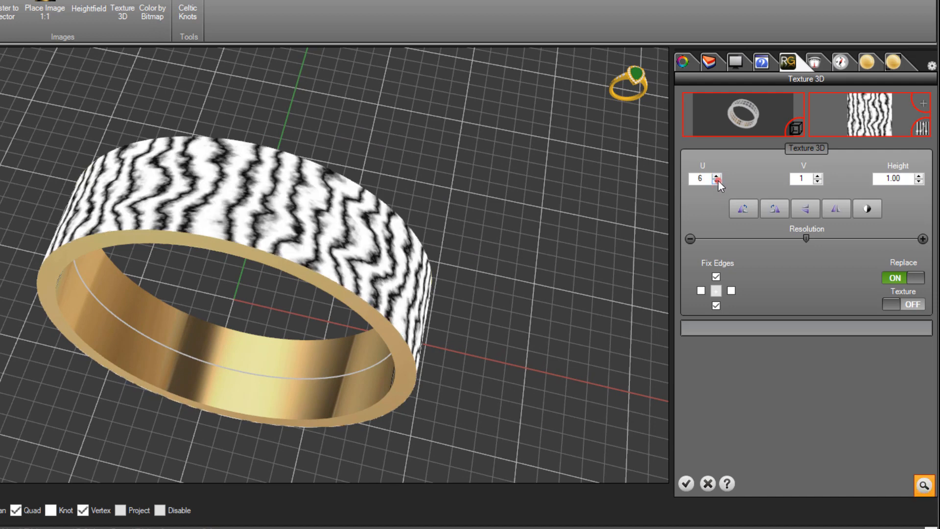
left_click(717, 181)
left_click(717, 181)
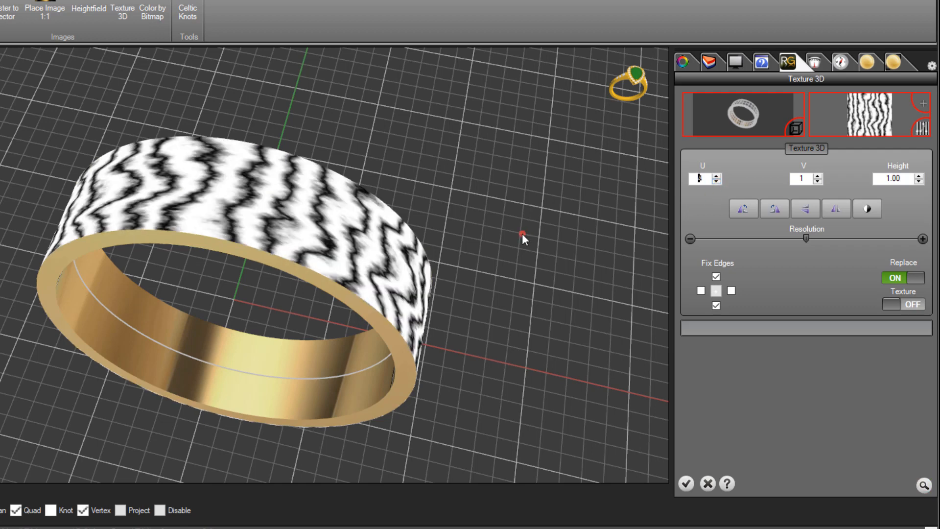
Rotate the texture left twice, trying a U repetition of 6 between the rotations and returning it to 4
left_click(743, 208)
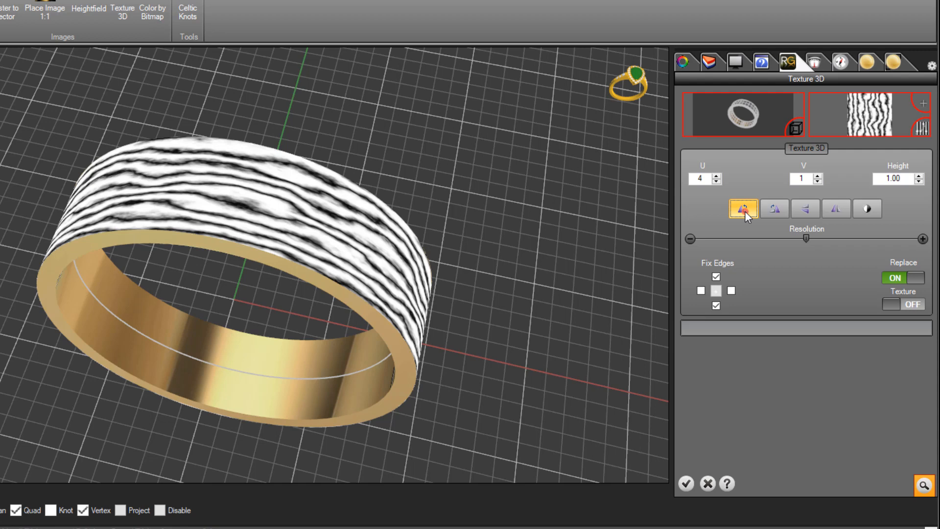
left_click(716, 176)
left_click(716, 176)
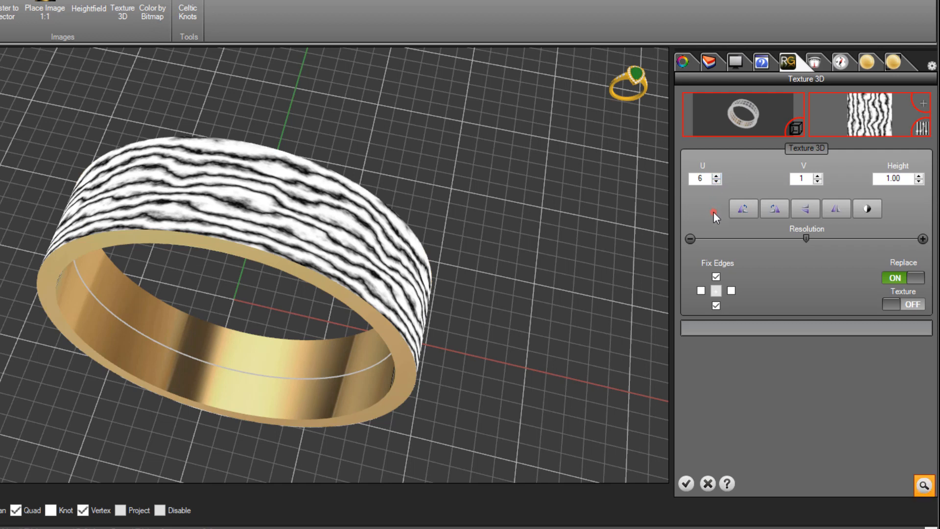
left_click(717, 181)
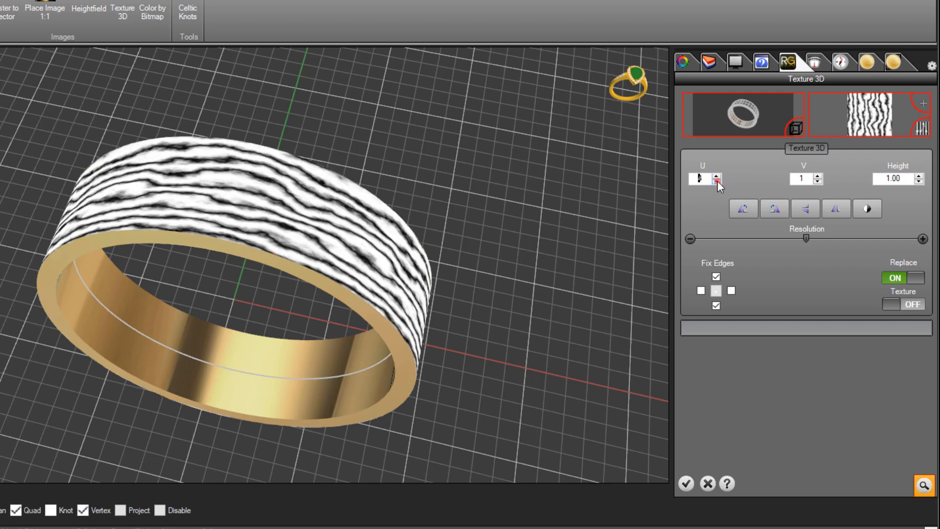
left_click(717, 181)
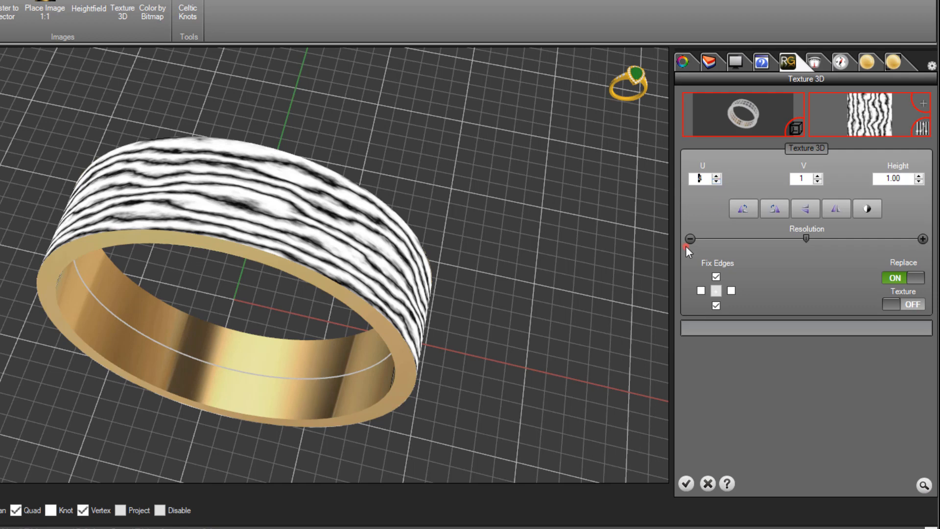
left_click(742, 211)
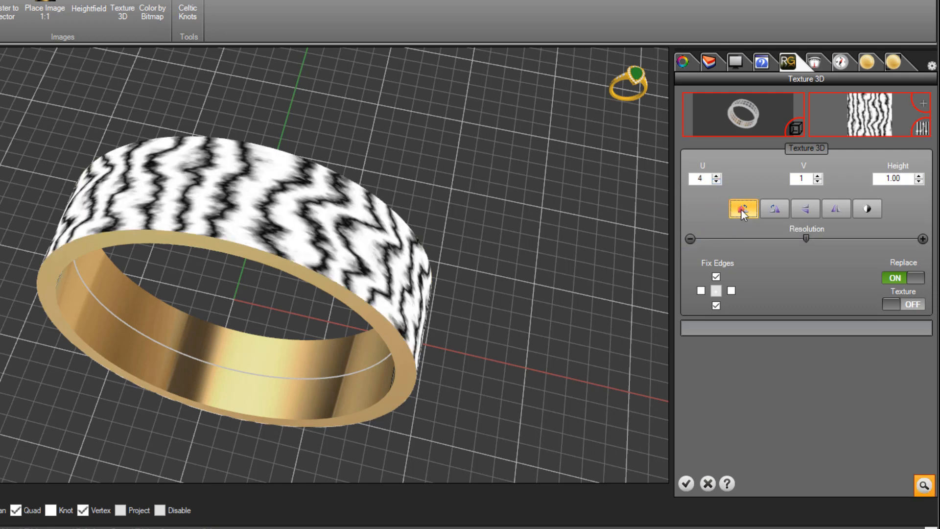
Set the texture height to 0.6, preview the relief on the ring from several angles and accept it
right_click_drag(496, 225, 482, 240)
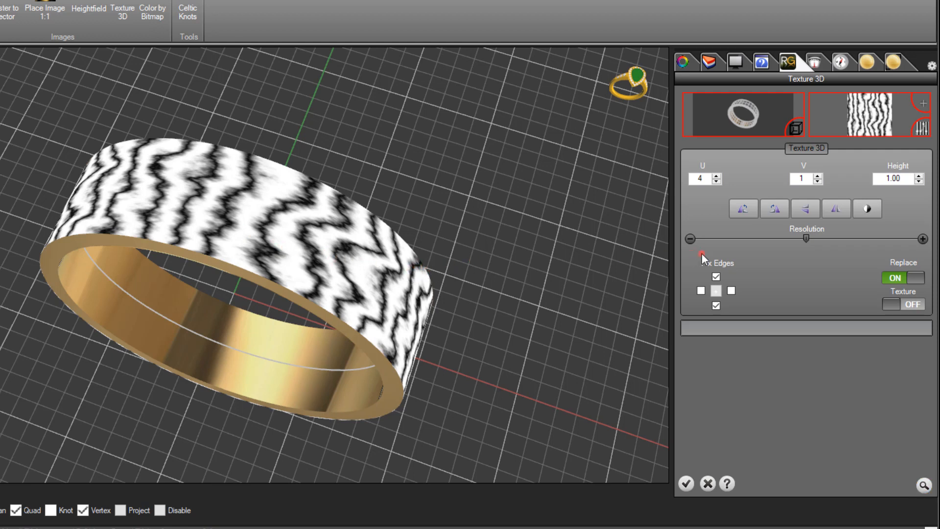
double_click(900, 178)
type(".6")
left_click(923, 486)
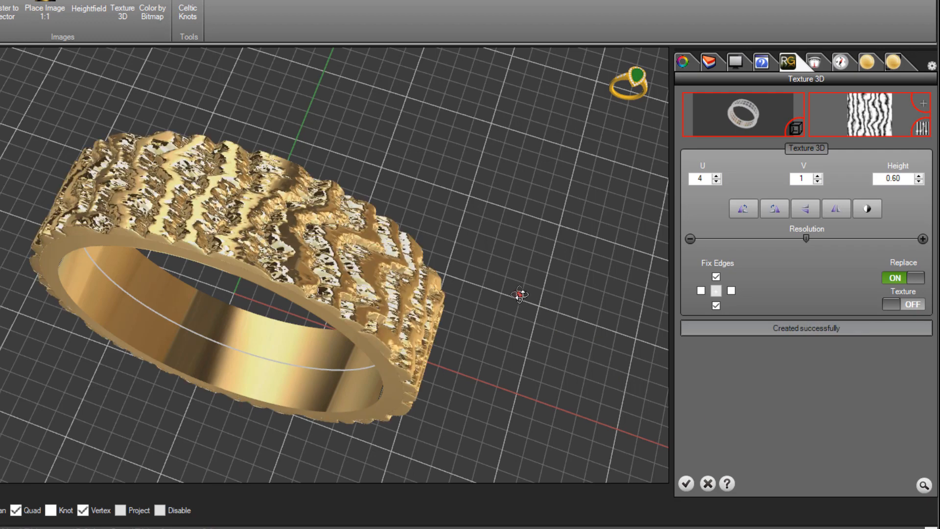
right_click_drag(548, 315, 518, 279)
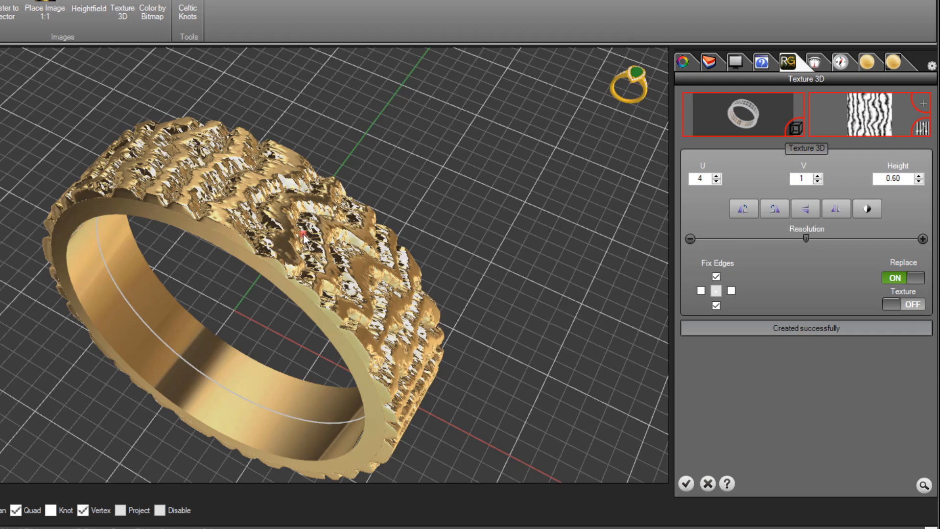
right_click_drag(435, 238, 463, 266)
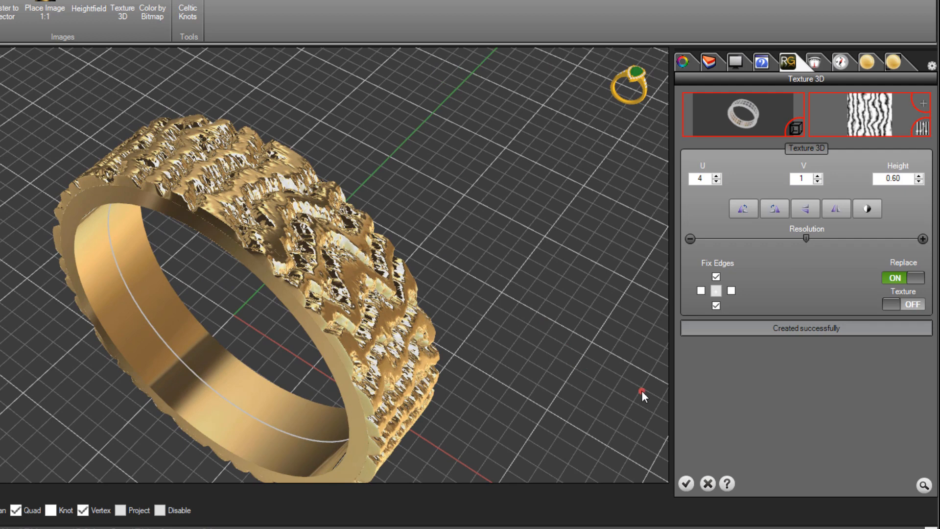
left_click(690, 489)
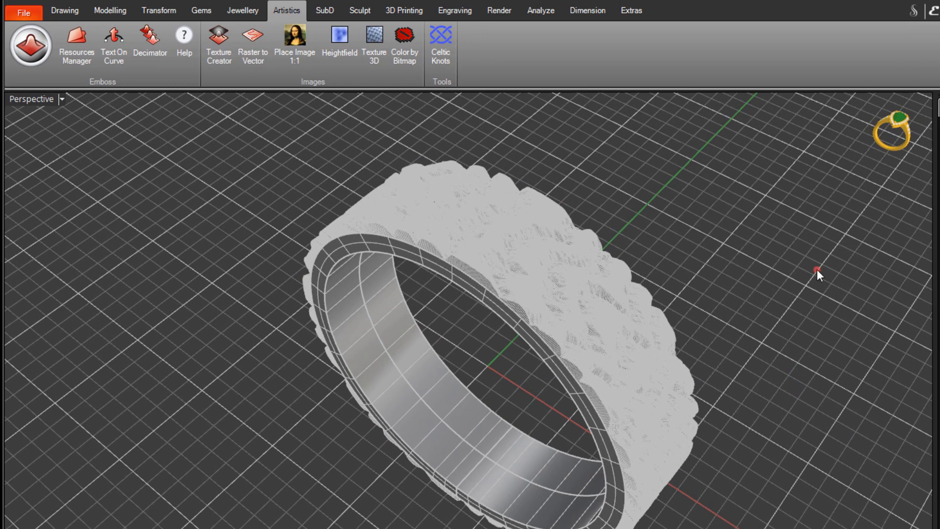
Assign the textured ring to the Metal 1 layer and deselect it
left_click(542, 345)
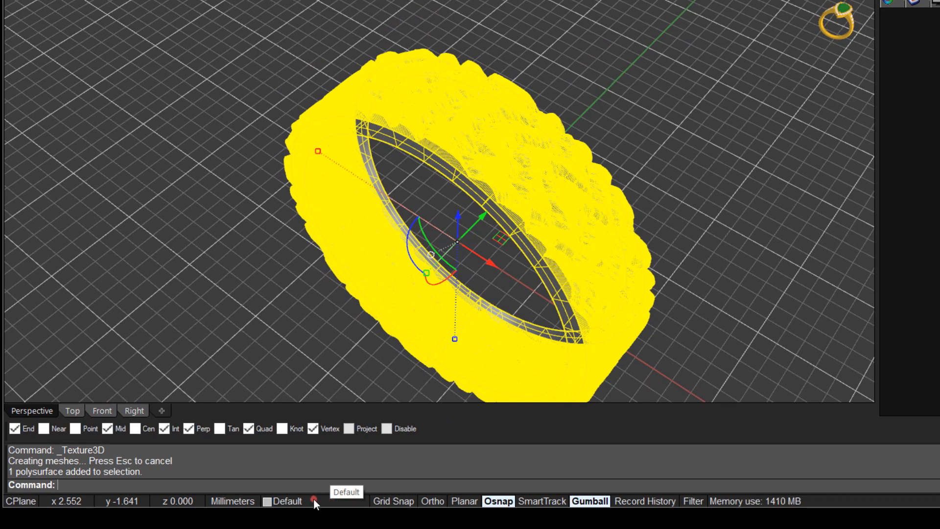
left_click(297, 498)
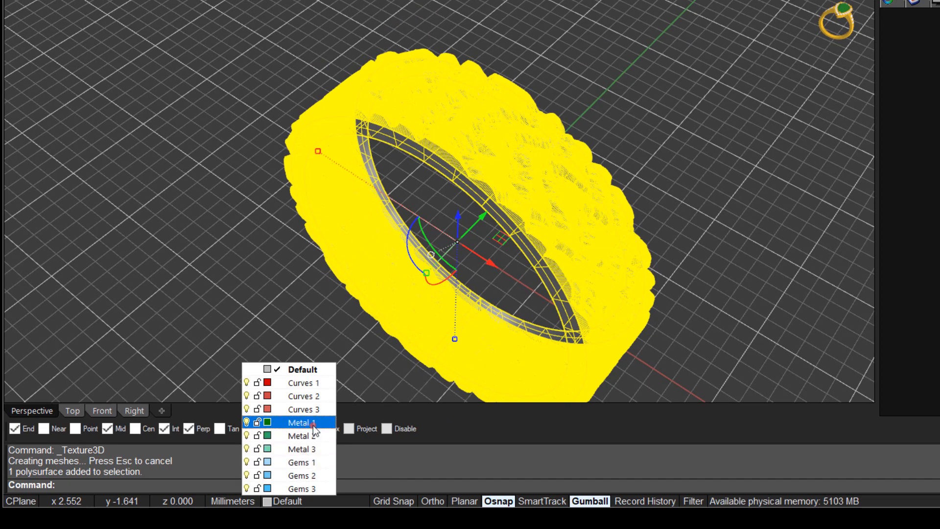
left_click(303, 422)
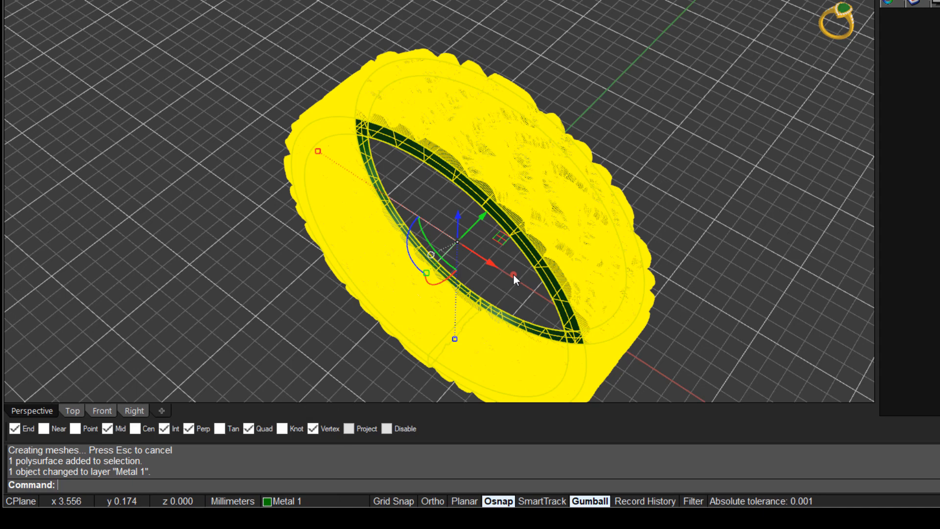
left_click(658, 110)
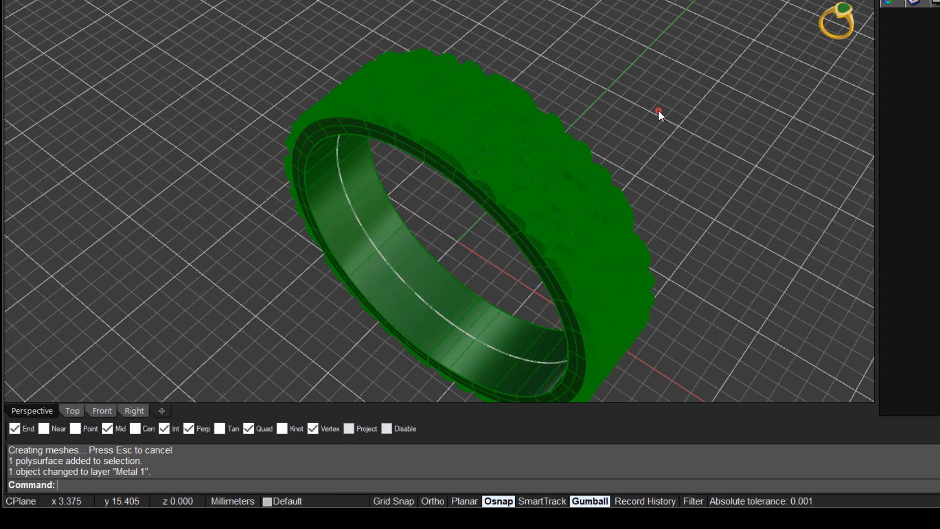